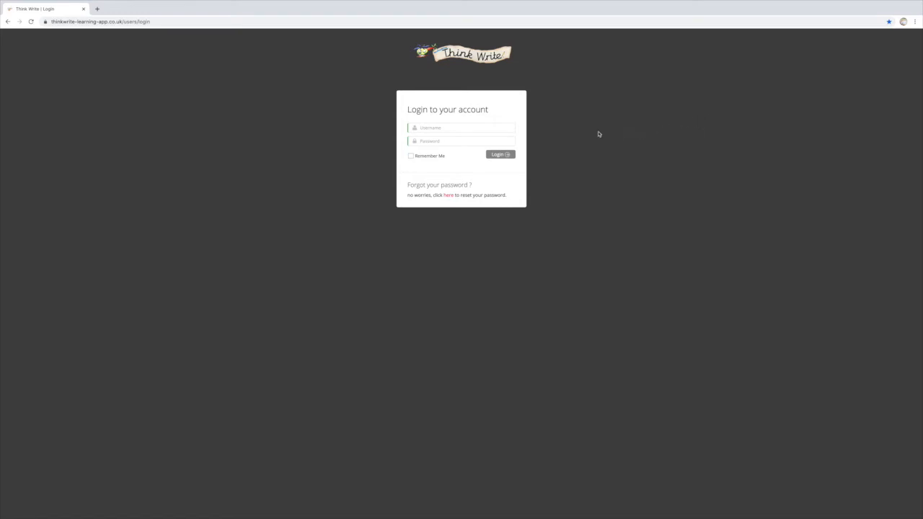
Log in with the school administrator's e-mail username and account password
{"action": "left_click", "coordinate": [427, 128]}
{"action": "left_click", "coordinate": [424, 142]}
{"action": "type", "text": "********"}
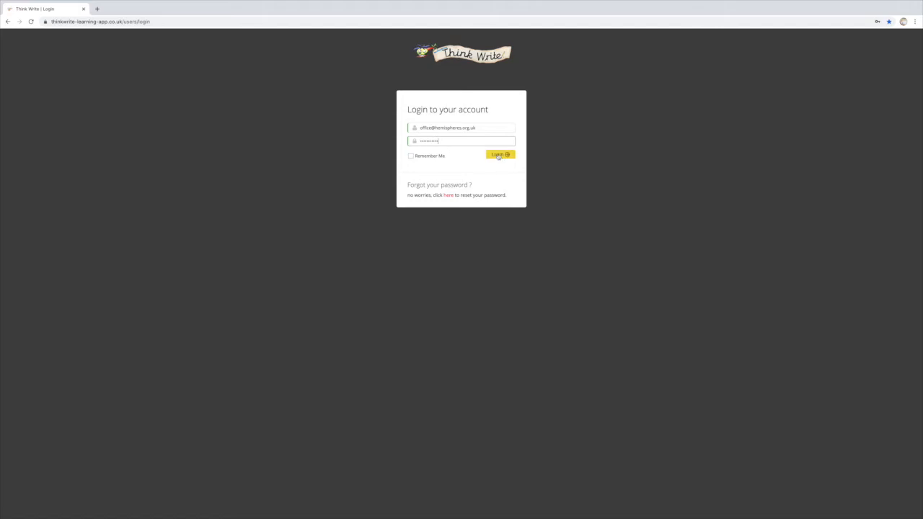
{"action": "left_click", "coordinate": [498, 156]}
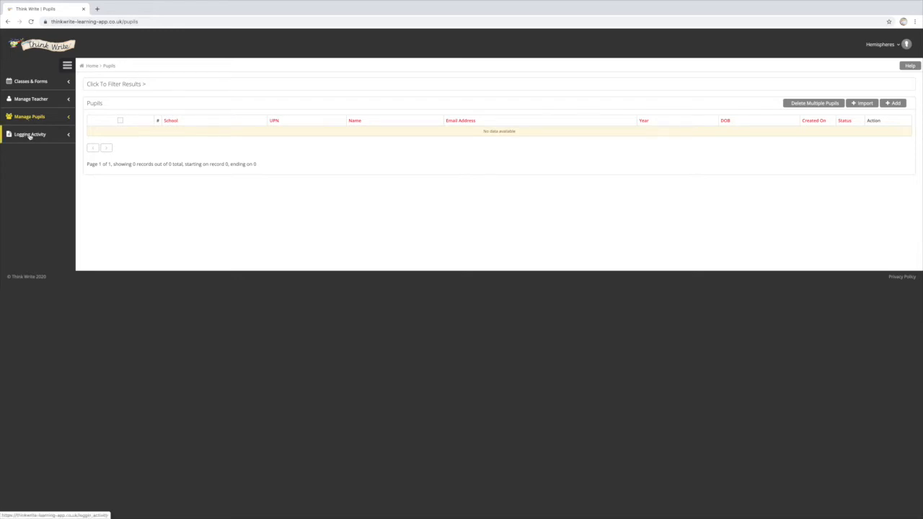
Go through Logging Activity to the empty Classes & Forms list and start adding a class
{"action": "left_click", "coordinate": [30, 135]}
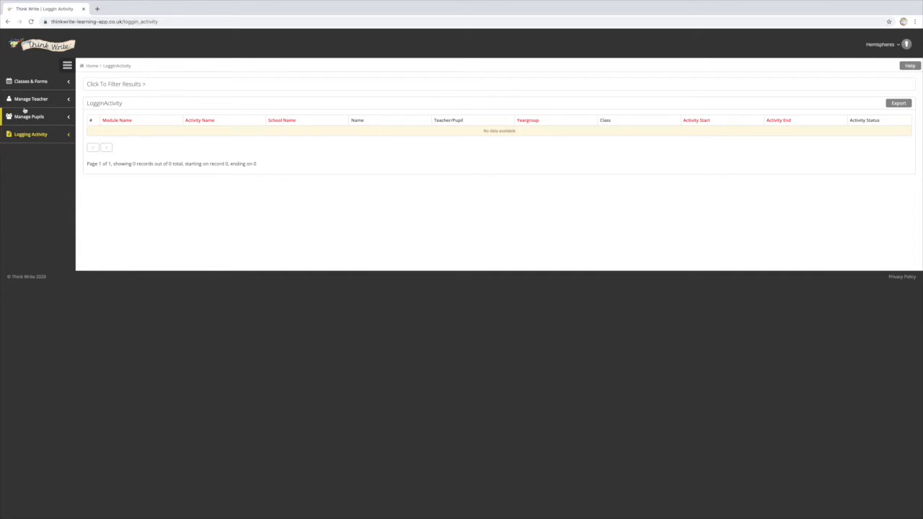
{"action": "left_click", "coordinate": [29, 82]}
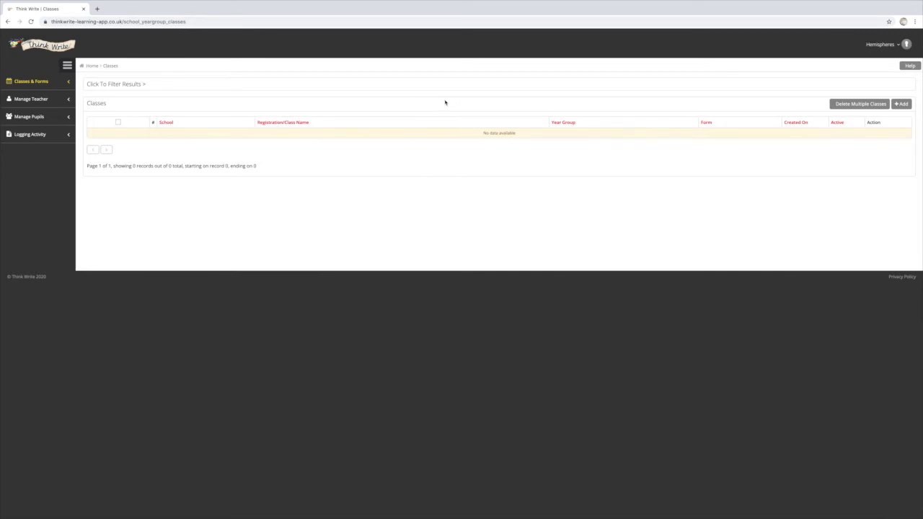
{"action": "left_click", "coordinate": [899, 103]}
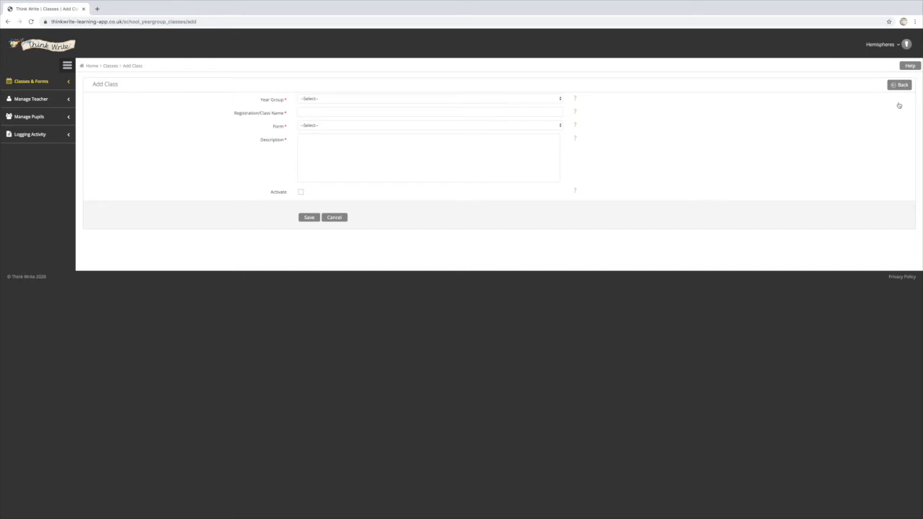
Save an active Nursery class 'Squirel', Form 1, with a description naming the class teacher
{"action": "left_click", "coordinate": [356, 99]}
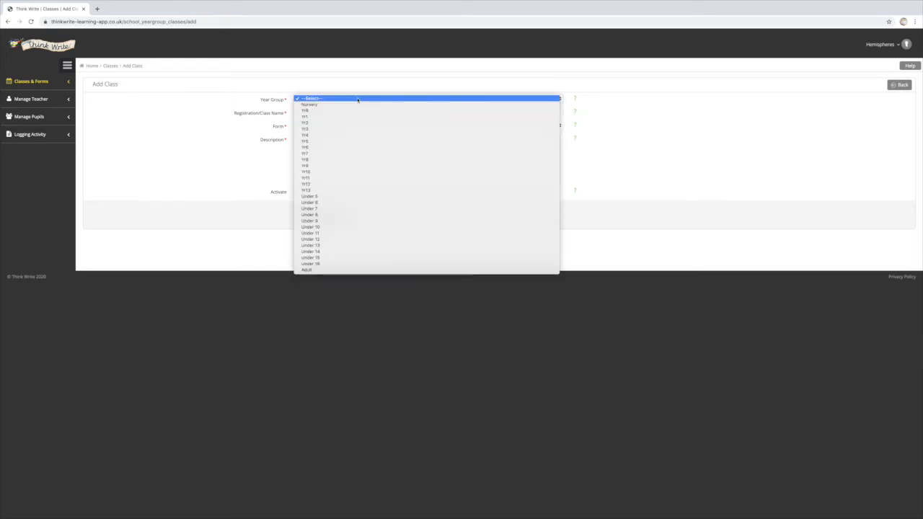
{"action": "left_click", "coordinate": [323, 105]}
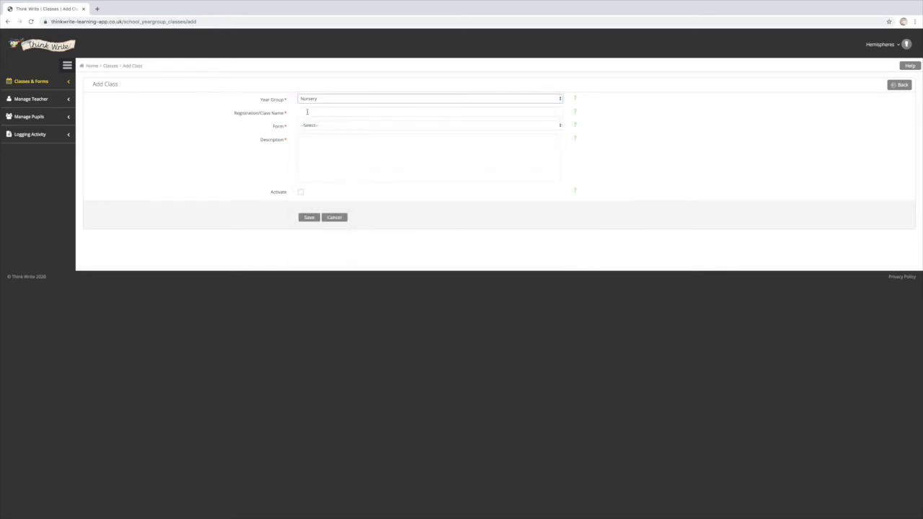
{"action": "left_click", "coordinate": [307, 112]}
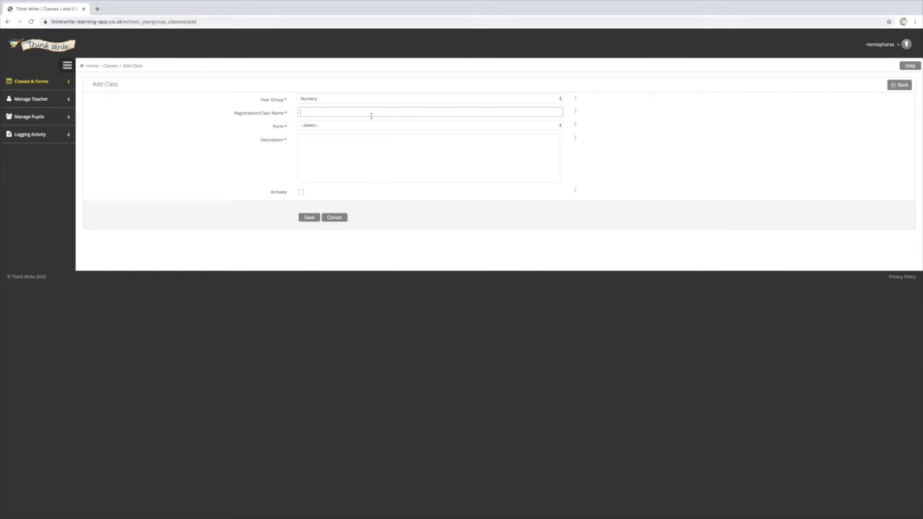
{"action": "type", "text": "l"}
{"action": "left_click", "coordinate": [336, 125]}
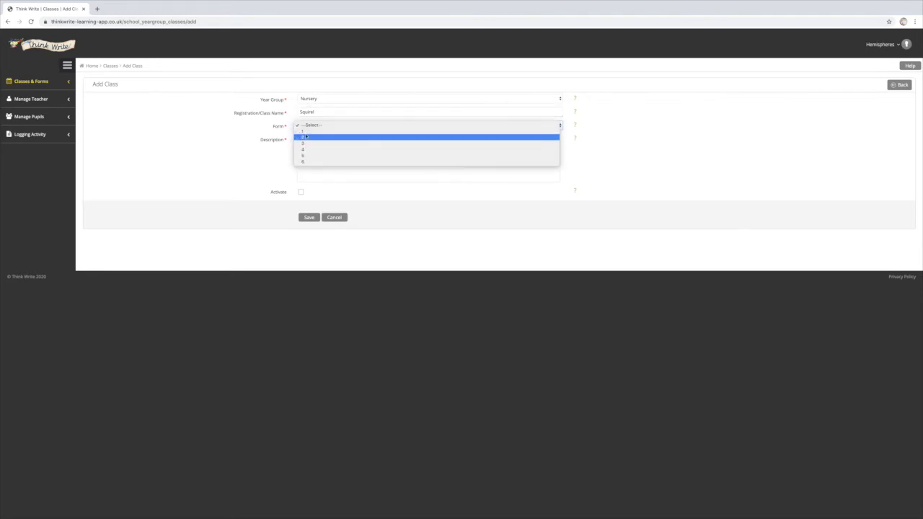
{"action": "left_click", "coordinate": [306, 134]}
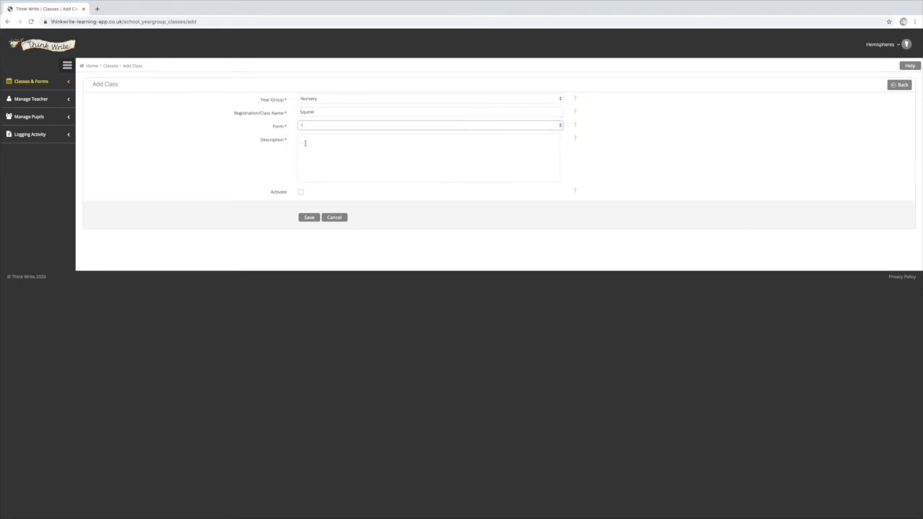
{"action": "left_click", "coordinate": [319, 142]}
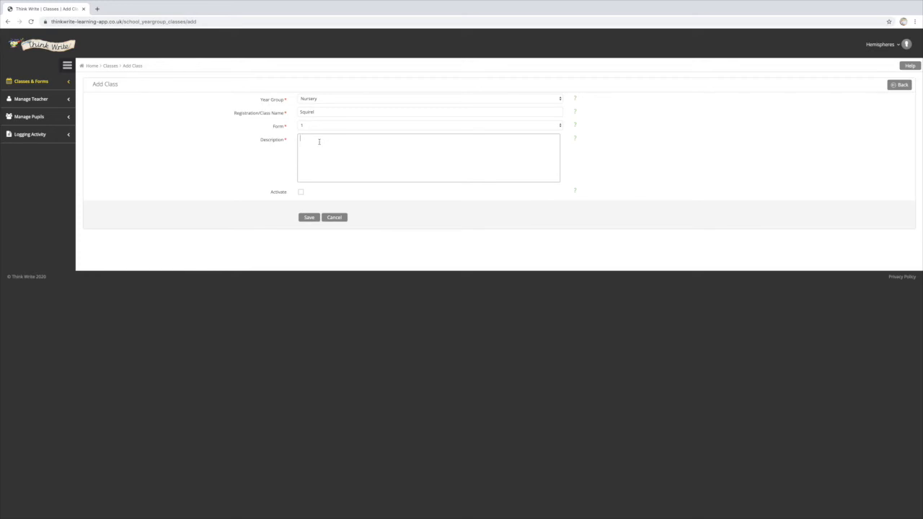
{"action": "type", "text": "Mrs Jone"}
{"action": "type", "text": "s's Class"}
{"action": "left_click", "coordinate": [301, 191]}
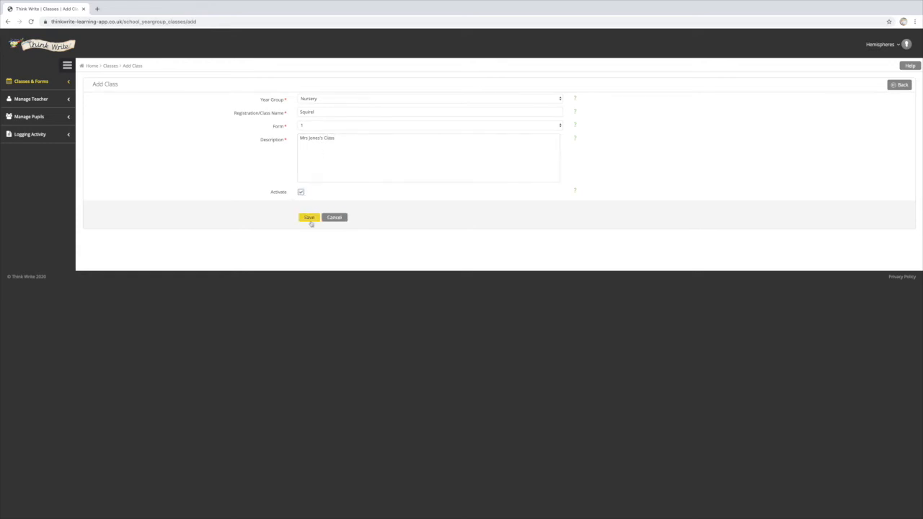
{"action": "left_click", "coordinate": [309, 218]}
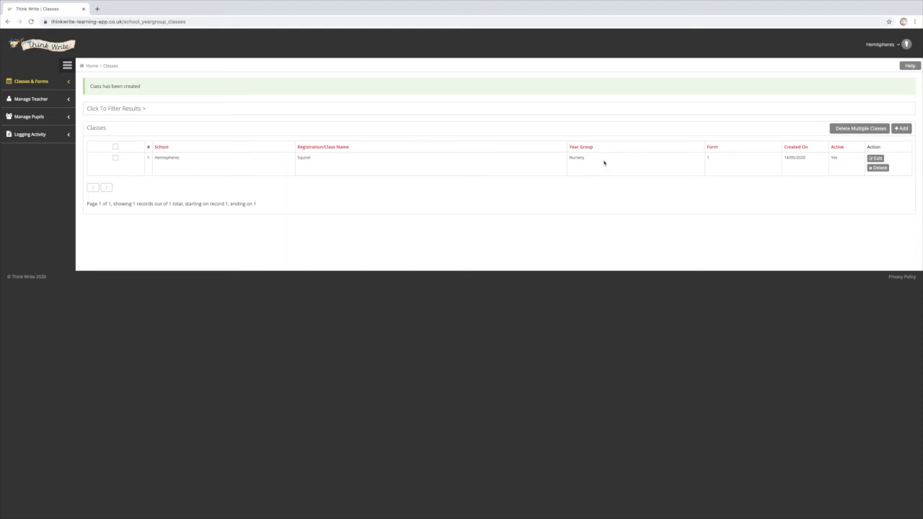
{"action": "left_click", "coordinate": [881, 160]}
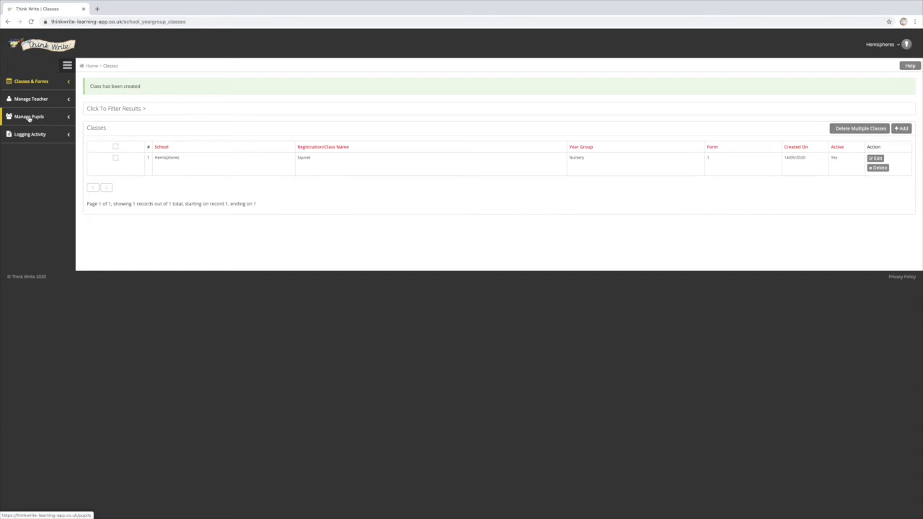
{"action": "left_click", "coordinate": [845, 129]}
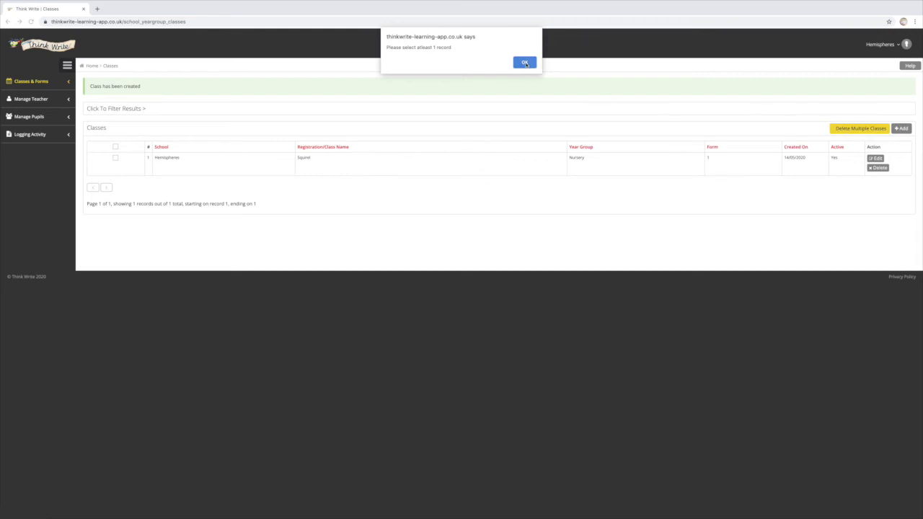
{"action": "left_click", "coordinate": [525, 63]}
{"action": "left_click", "coordinate": [115, 157]}
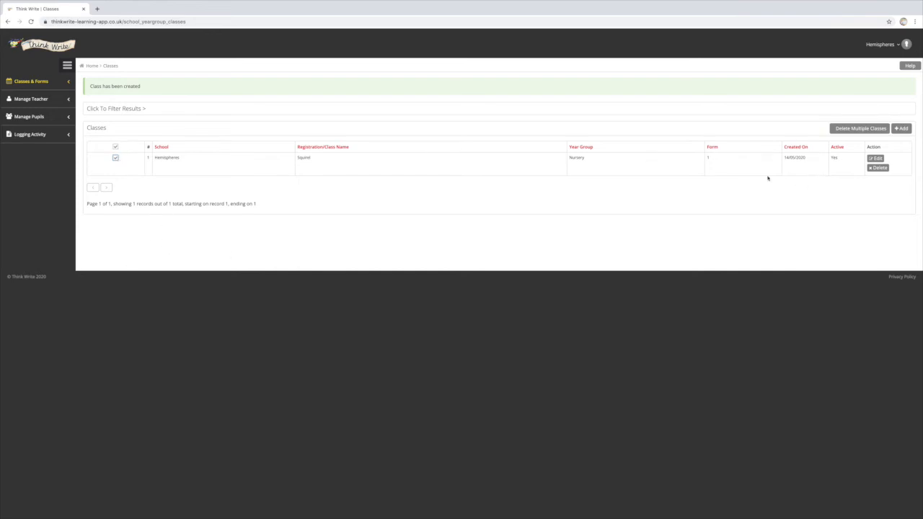
{"action": "left_click", "coordinate": [115, 158]}
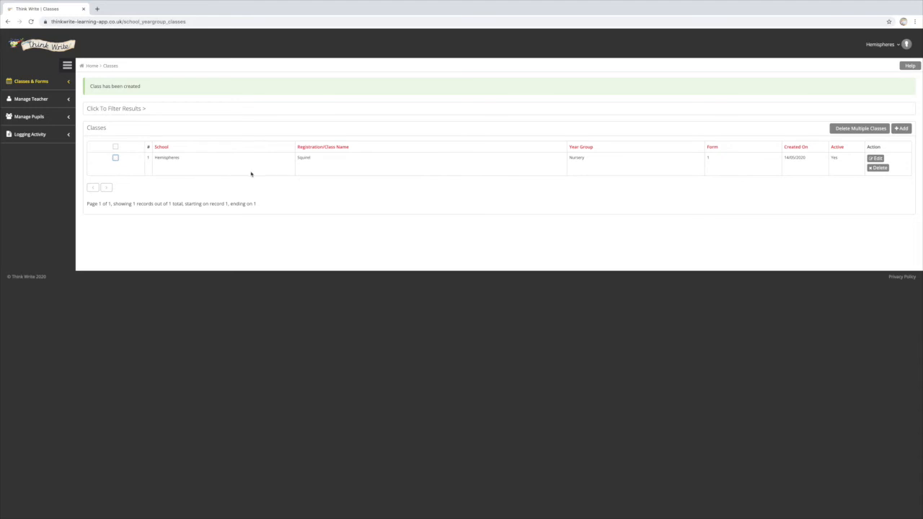
{"action": "left_click", "coordinate": [34, 118]}
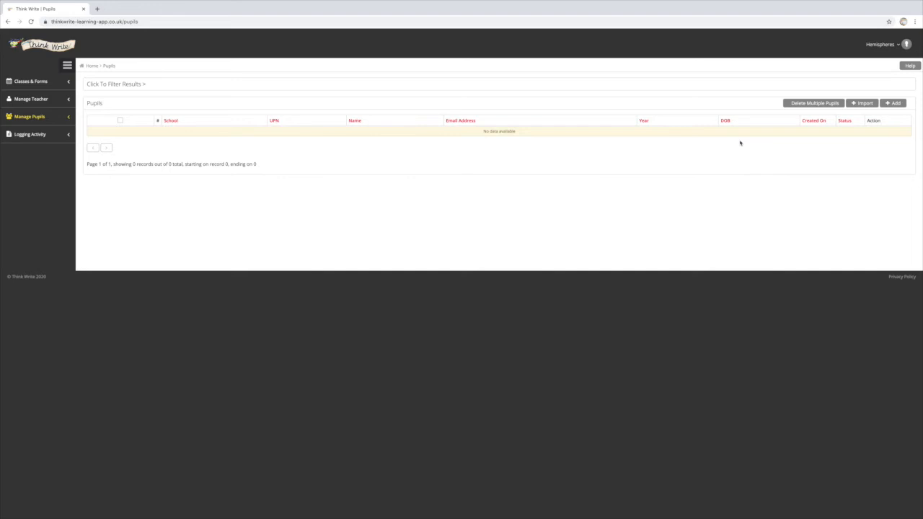
Open the Add Pupil form from the Manage Pupils list
{"action": "left_click", "coordinate": [889, 104]}
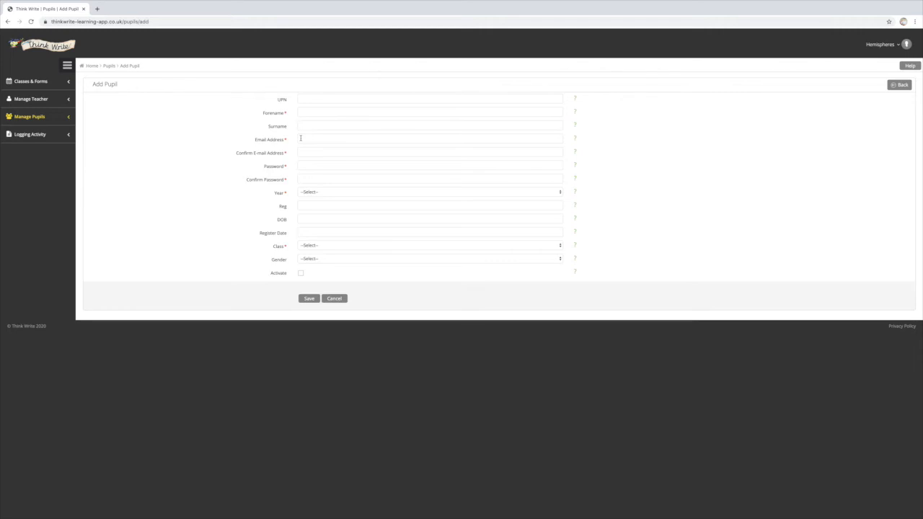
Enter UPN 1234 and the pupil's forename and surname
{"action": "left_click", "coordinate": [304, 97]}
{"action": "type", "text": "1234"}
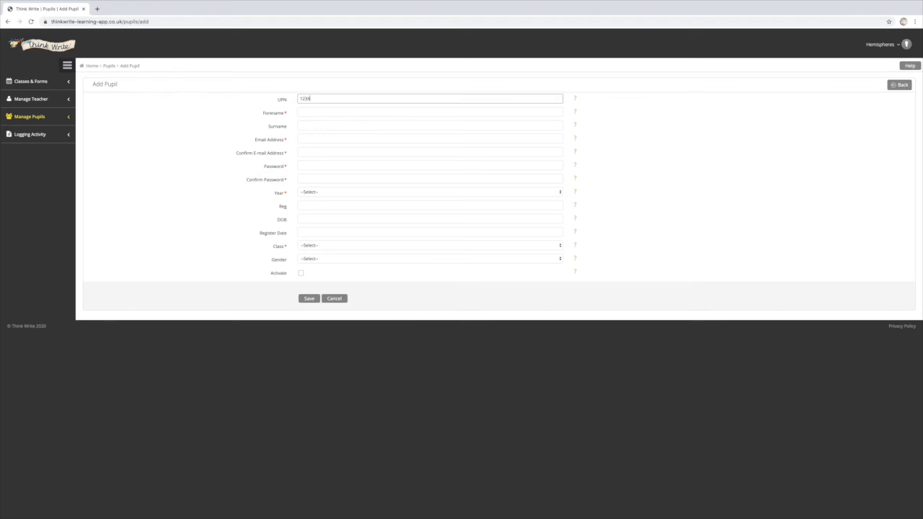
{"action": "left_click", "coordinate": [302, 112]}
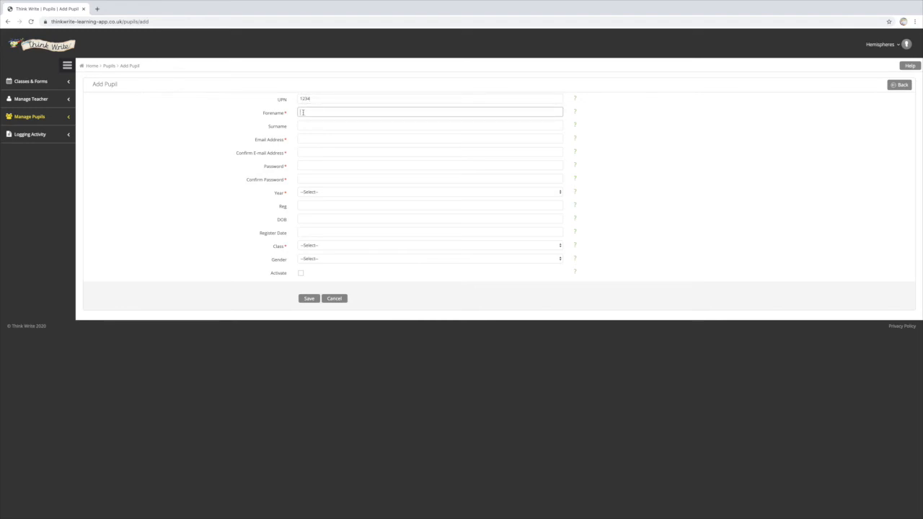
{"action": "type", "text": "Shelle"}
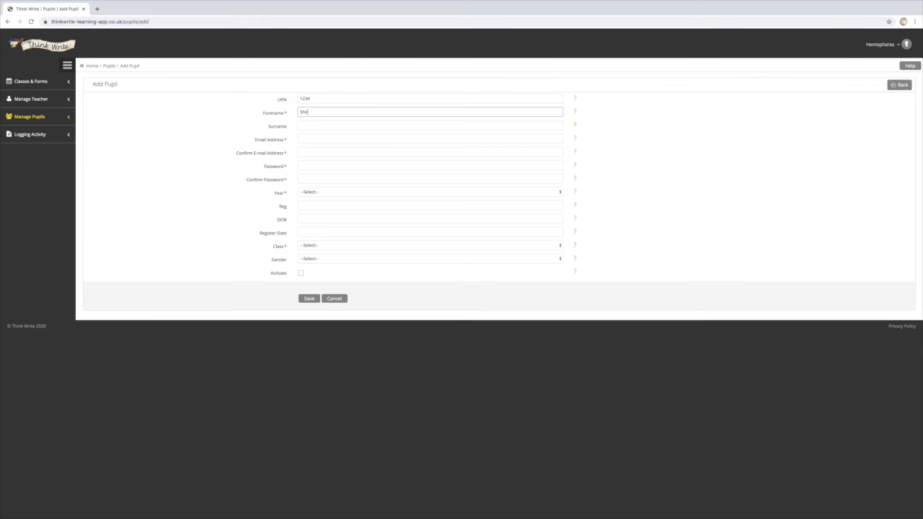
{"action": "key", "text": "BackSpace"}
{"action": "key", "text": "BackSpace"}
{"action": "key", "text": "BackSpace"}
{"action": "key", "text": "Tab"}
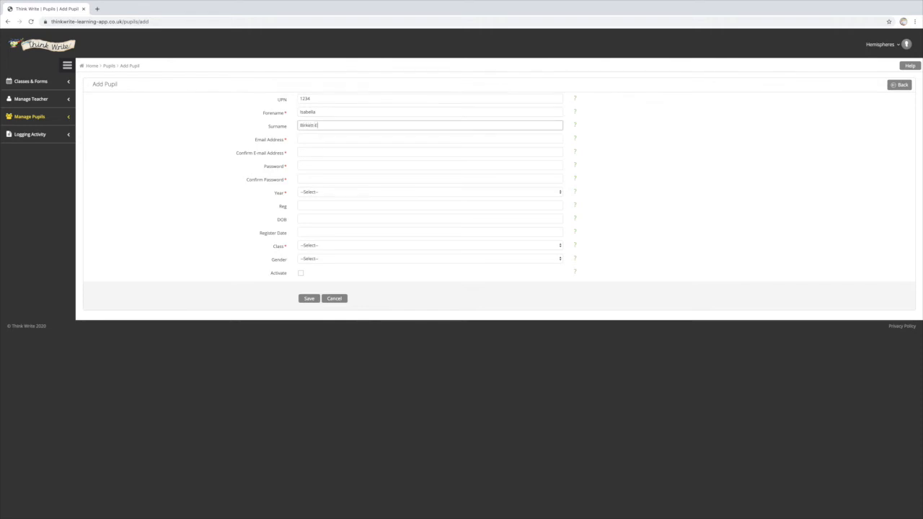
Fill in and confirm the pupil's e-mail address and password
{"action": "left_click", "coordinate": [301, 137]}
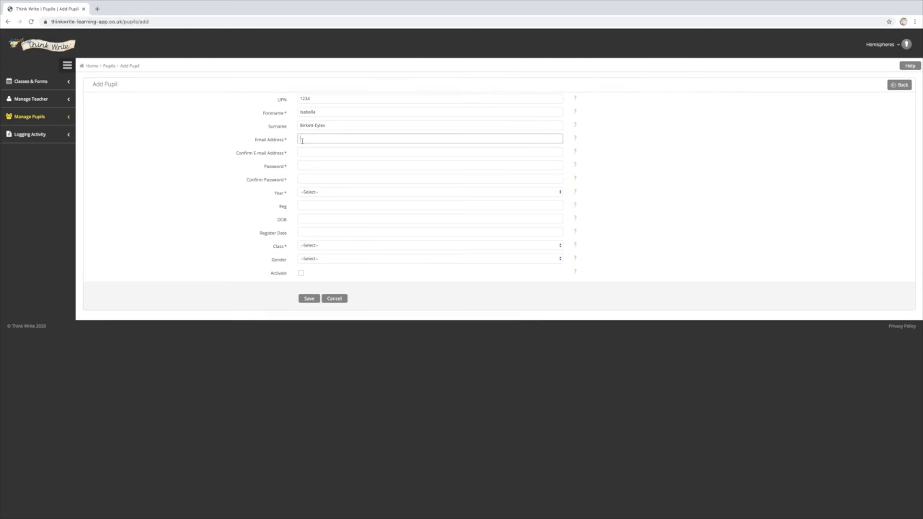
{"action": "left_click", "coordinate": [304, 150]}
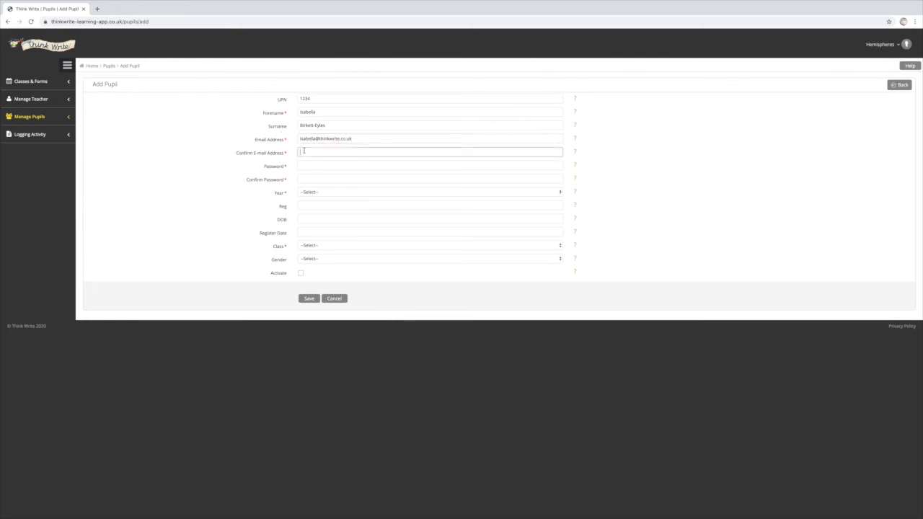
{"action": "type", "text": "isabel"}
{"action": "key", "text": "BackSpace"}
{"action": "key", "text": "BackSpace"}
{"action": "key", "text": "BackSpace"}
{"action": "left_click", "coordinate": [301, 164]}
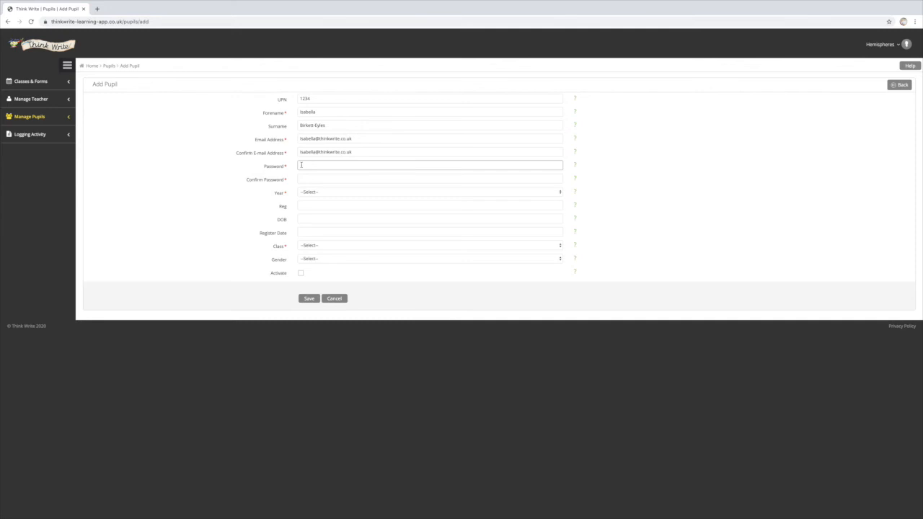
{"action": "type", "text": "••••••••"}
{"action": "left_click", "coordinate": [301, 180]}
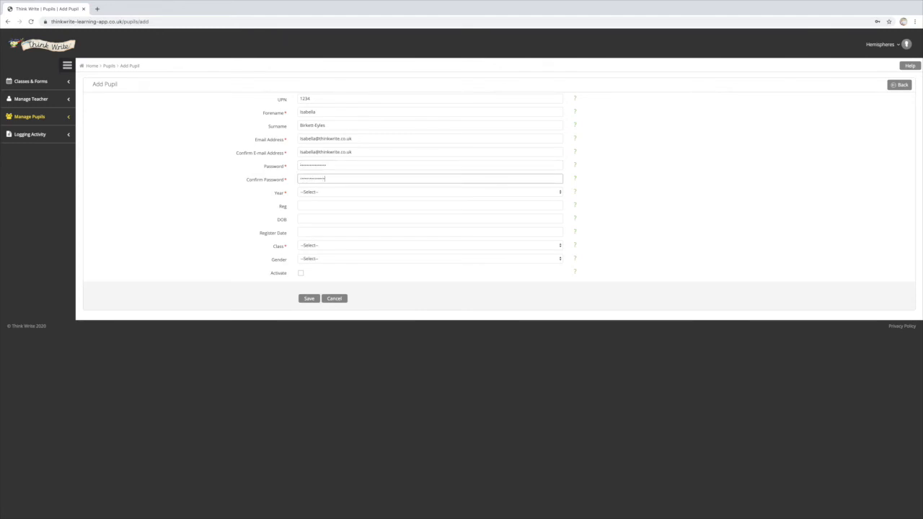
{"action": "left_click", "coordinate": [318, 192]}
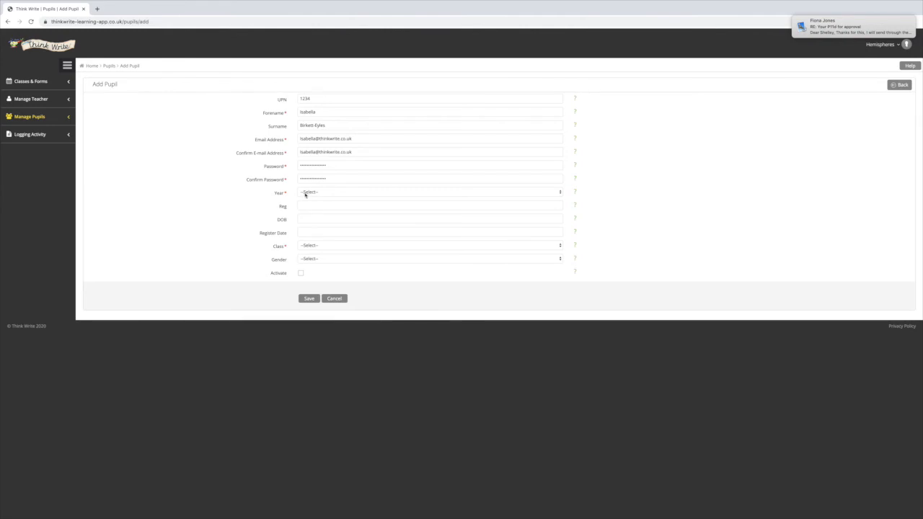
Set the pupil's year to Nursery and register date to 14/05/2020
{"action": "left_click", "coordinate": [306, 194]}
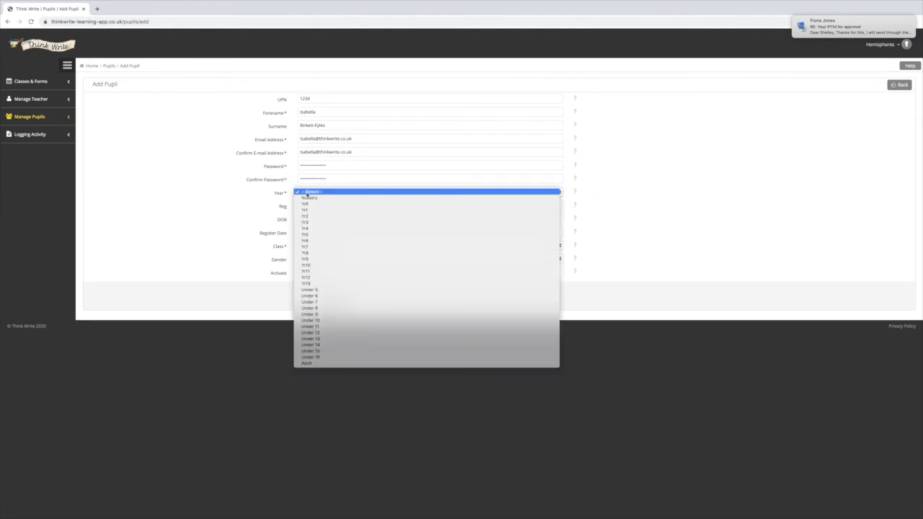
{"action": "left_click", "coordinate": [289, 221]}
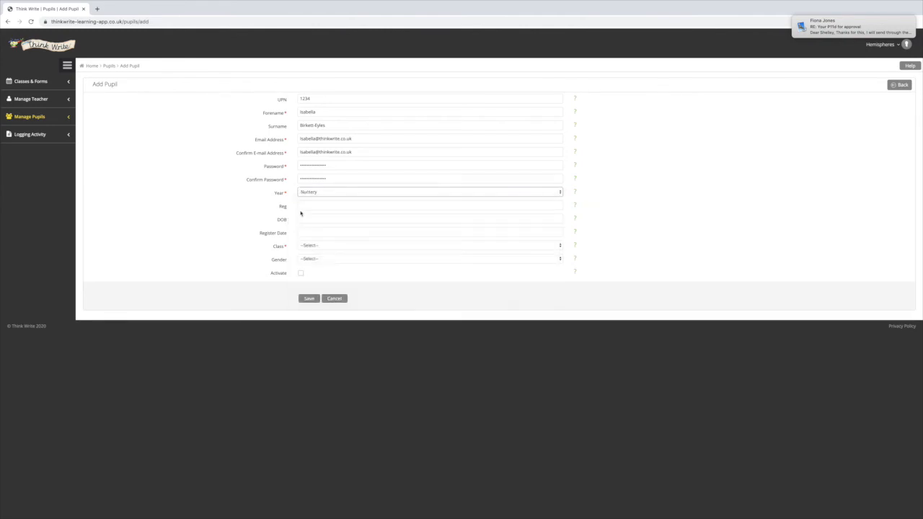
{"action": "left_click", "coordinate": [307, 207]}
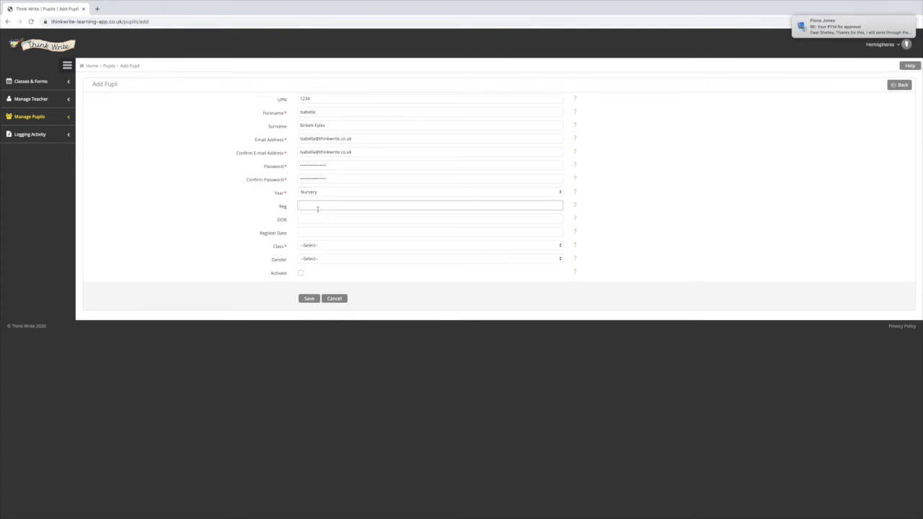
{"action": "type", "text": "1"}
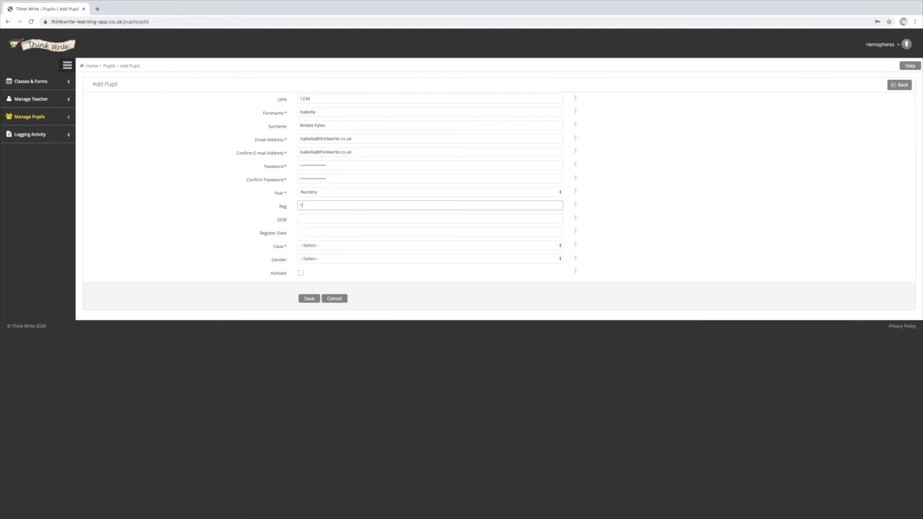
{"action": "type", "text": "4.05.2020"}
{"action": "left_click", "coordinate": [310, 220]}
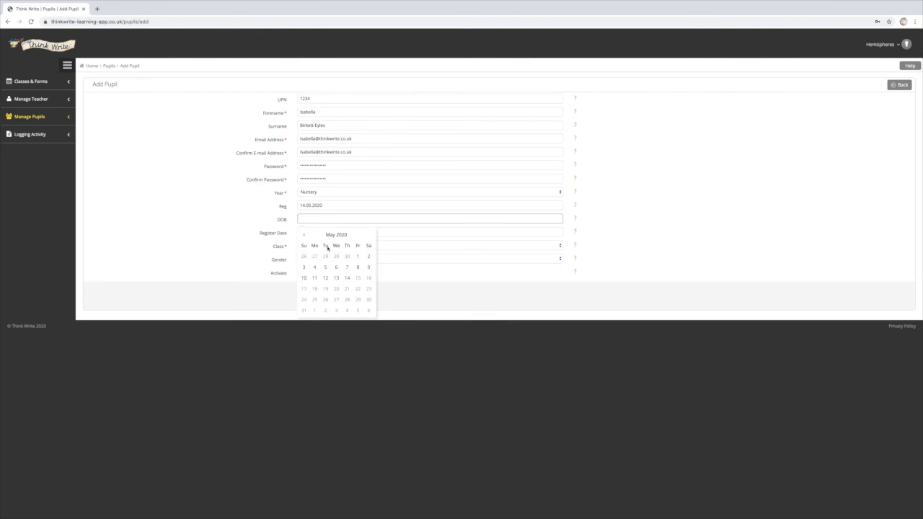
{"action": "left_click", "coordinate": [452, 235]}
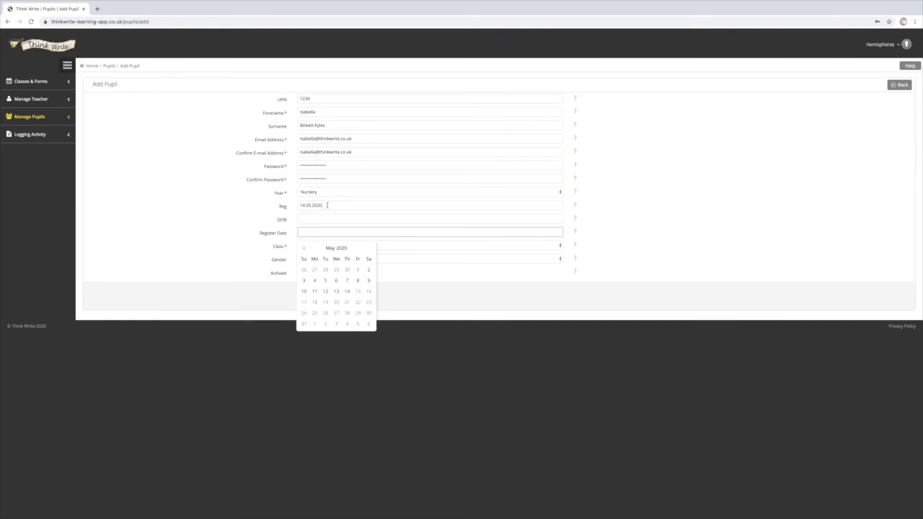
{"action": "left_click_drag", "start_coordinate": [324, 205], "coordinate": [298, 205]}
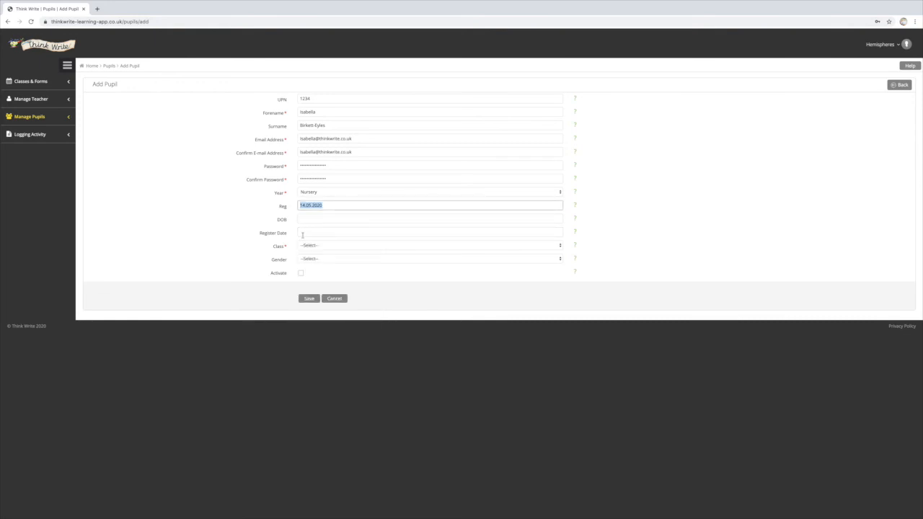
{"action": "left_click", "coordinate": [305, 233]}
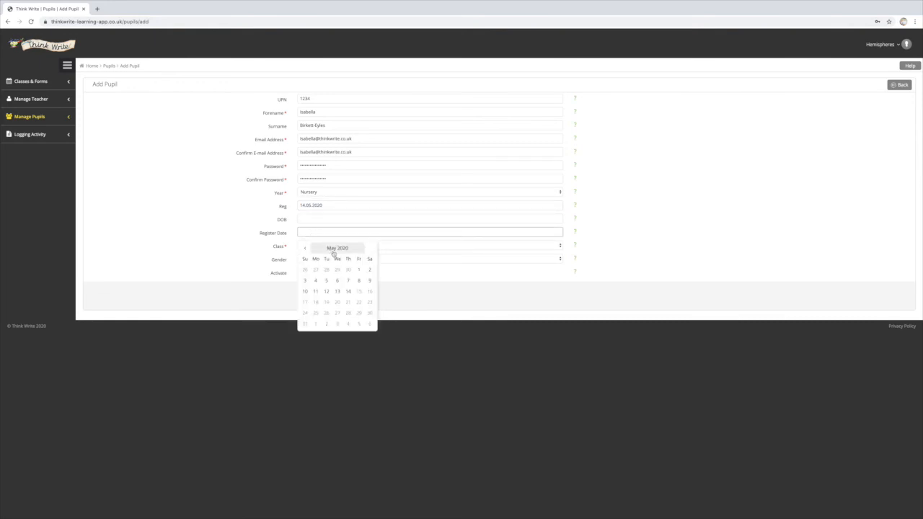
{"action": "left_click", "coordinate": [348, 291]}
{"action": "left_click_drag", "start_coordinate": [326, 205], "coordinate": [298, 206]}
{"action": "key", "text": "BackSpace"}
Place the pupil in the Squirel class with gender F
{"action": "left_click", "coordinate": [313, 248]}
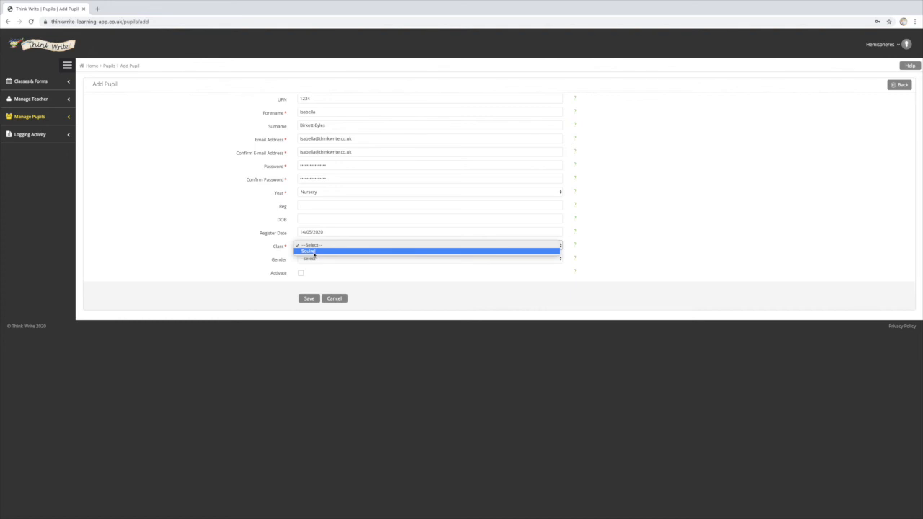
{"action": "left_click", "coordinate": [310, 252]}
{"action": "left_click", "coordinate": [304, 259]}
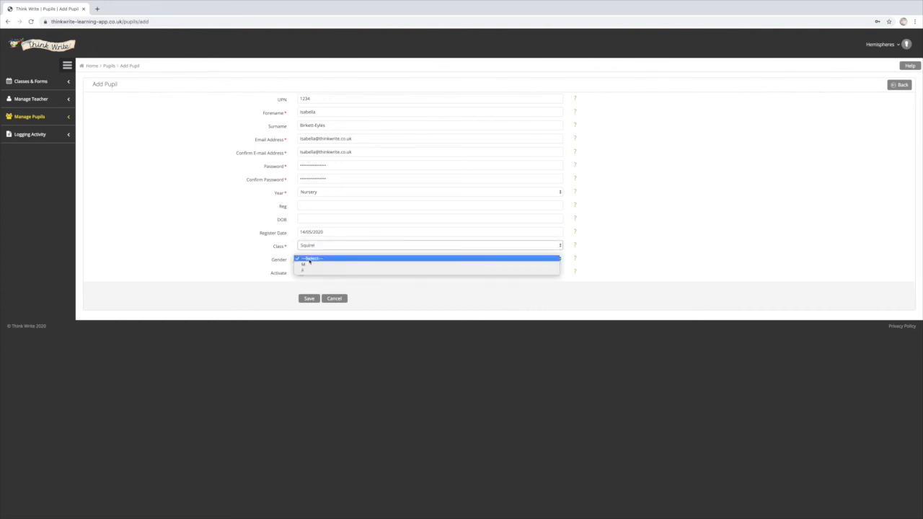
{"action": "left_click", "coordinate": [303, 270]}
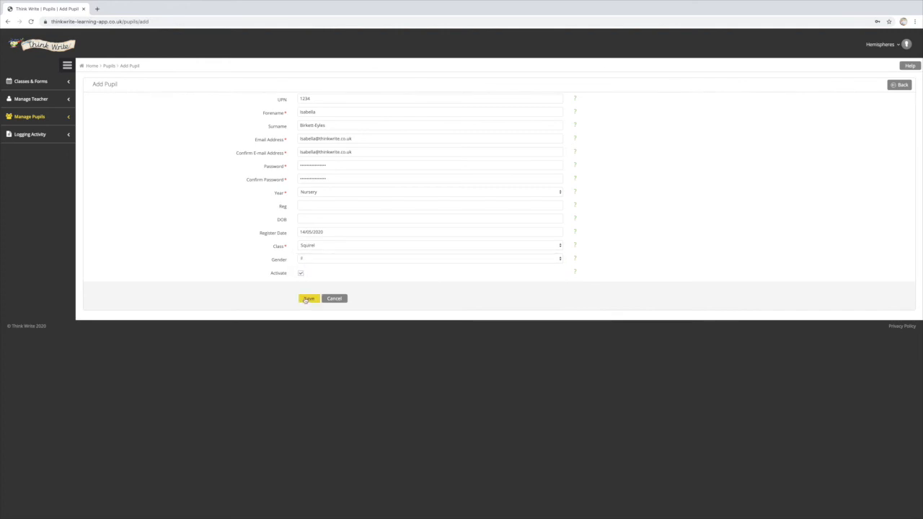
Save the new pupil, then mark it as Is Verified and save again
{"action": "left_click", "coordinate": [306, 299]}
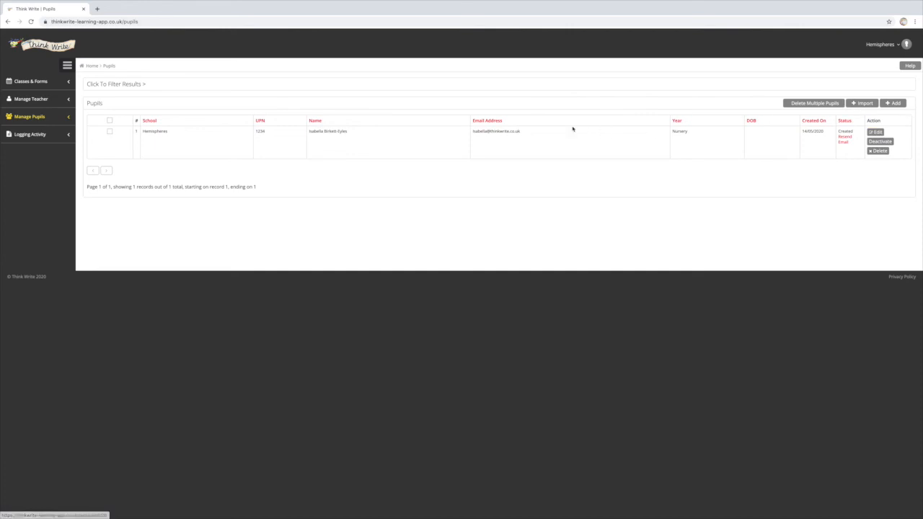
{"action": "left_click", "coordinate": [876, 132]}
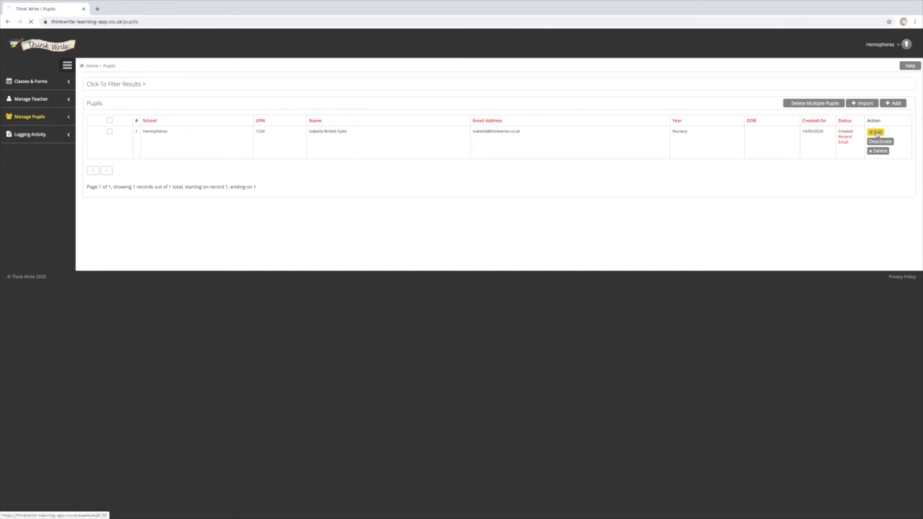
{"action": "left_click", "coordinate": [300, 278]}
{"action": "left_click", "coordinate": [310, 303]}
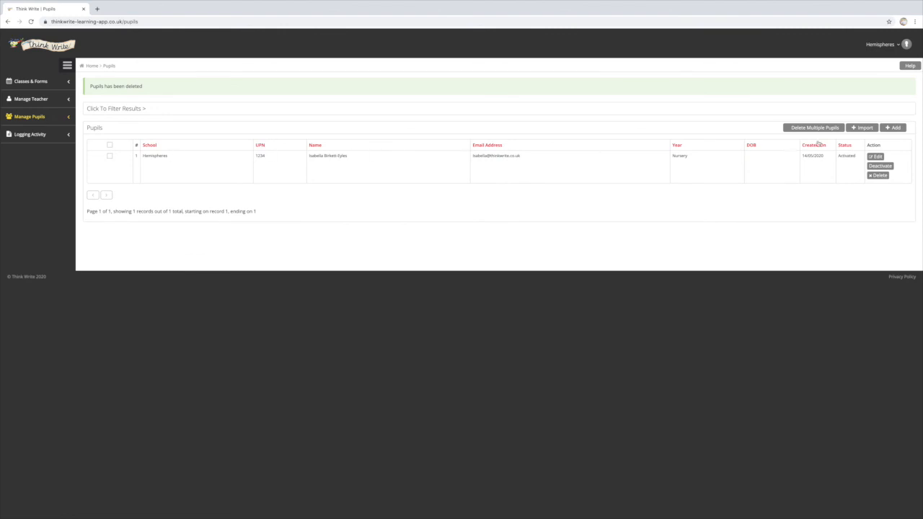
Import pupils by uploading the Sample File CSV
{"action": "left_click", "coordinate": [864, 128]}
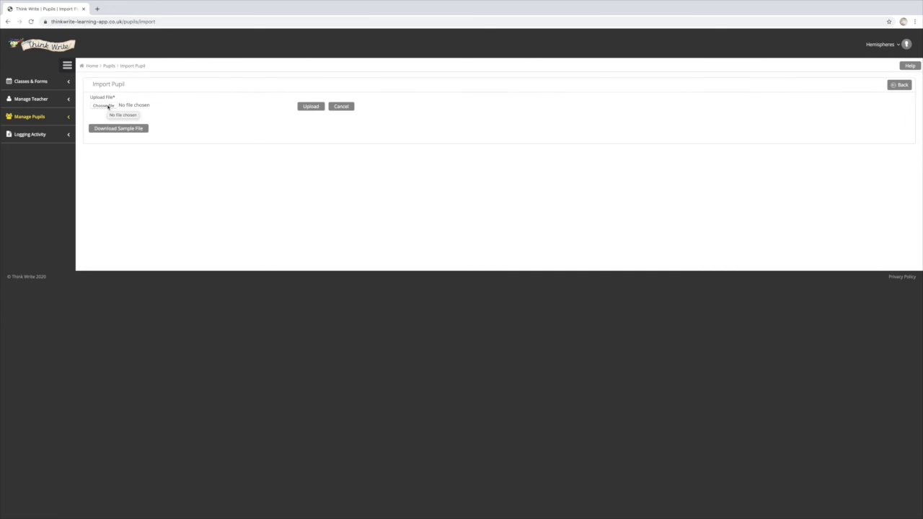
{"action": "left_click", "coordinate": [108, 106]}
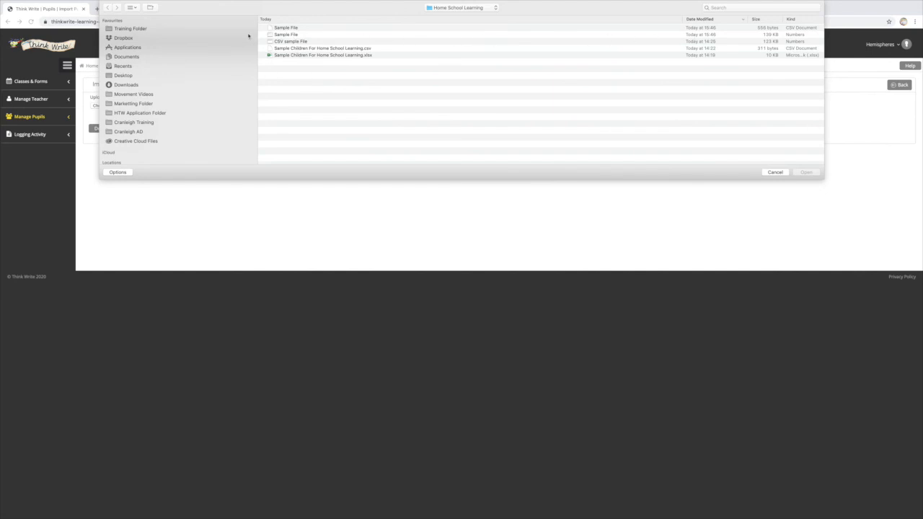
{"action": "left_click", "coordinate": [293, 28]}
{"action": "left_click", "coordinate": [813, 174]}
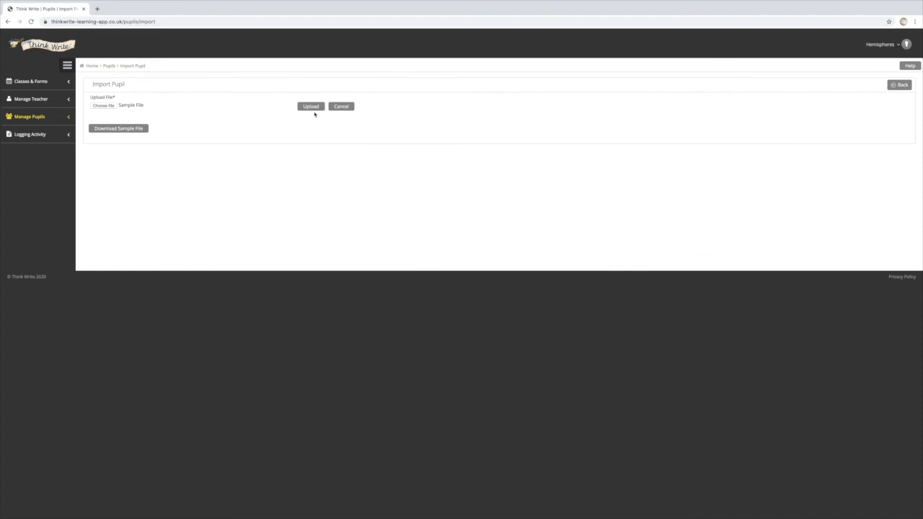
{"action": "left_click", "coordinate": [311, 107]}
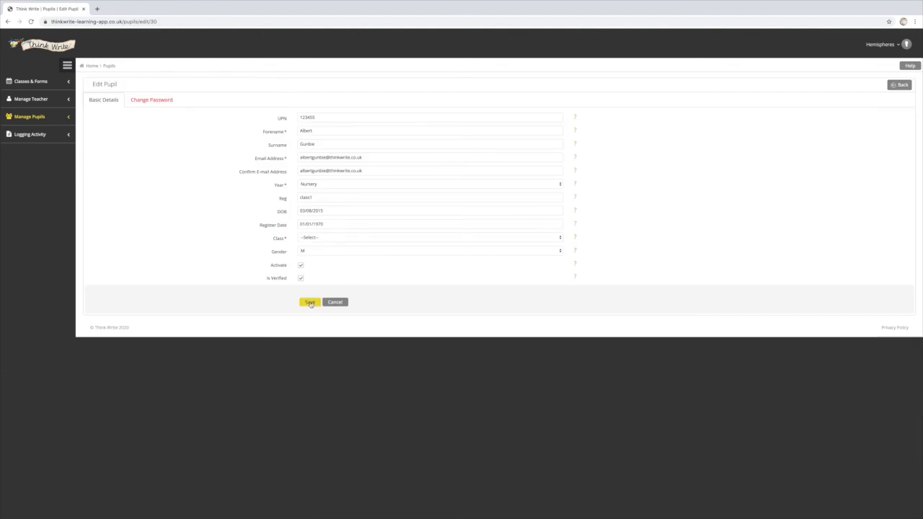
Assign the imported pupil to the Squirrel class
{"action": "left_click", "coordinate": [310, 303]}
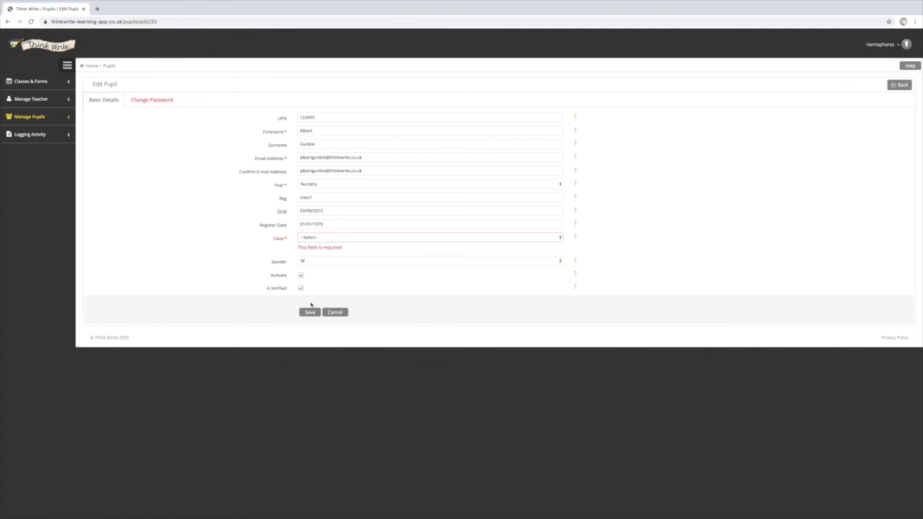
{"action": "left_click", "coordinate": [310, 237]}
{"action": "left_click", "coordinate": [314, 244]}
Review the Logging Activity, pupils and Classes & Forms lists
{"action": "left_click", "coordinate": [65, 137]}
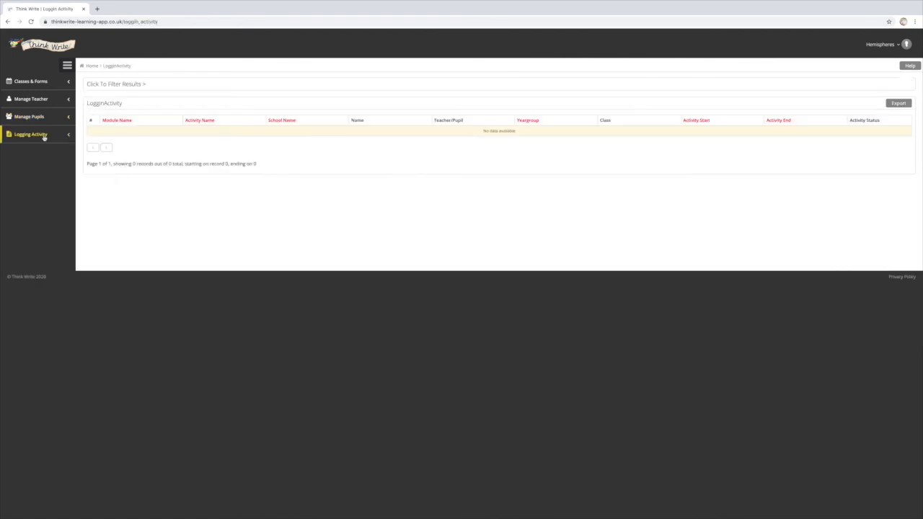
{"action": "left_click", "coordinate": [37, 117]}
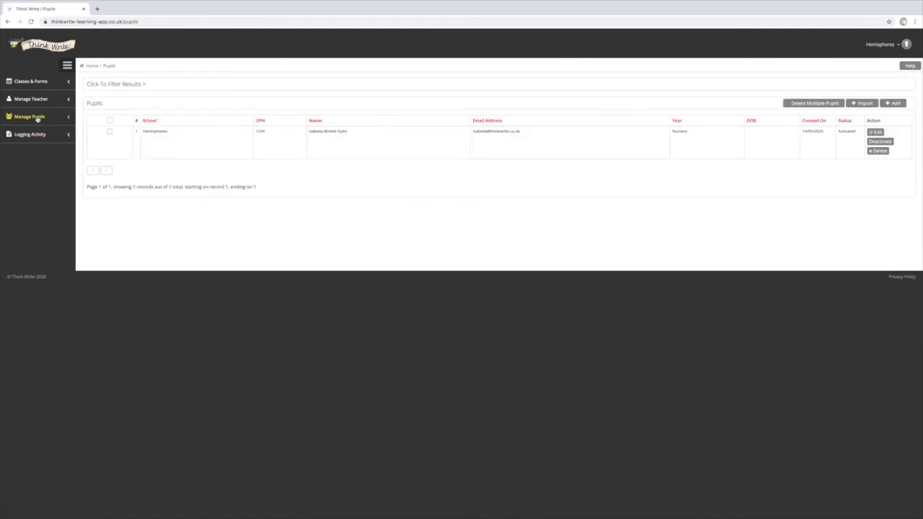
{"action": "left_click", "coordinate": [40, 83]}
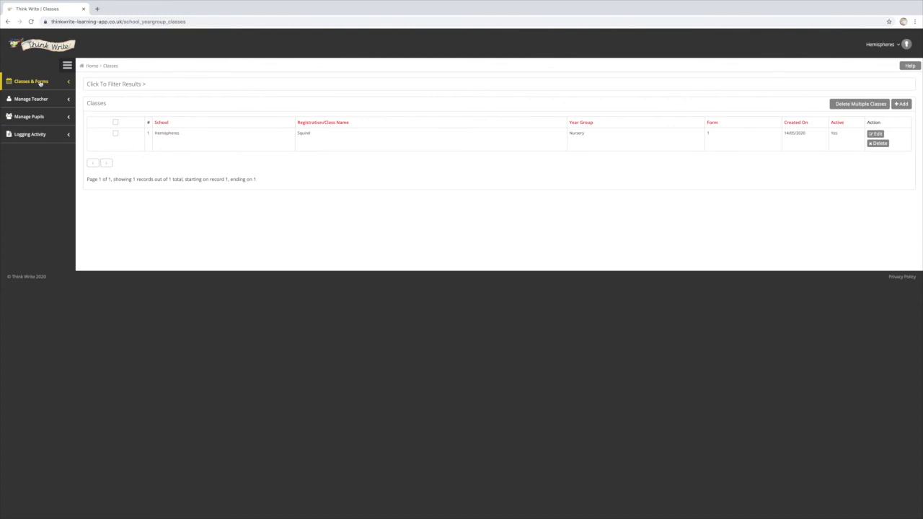
{"action": "left_click", "coordinate": [33, 119]}
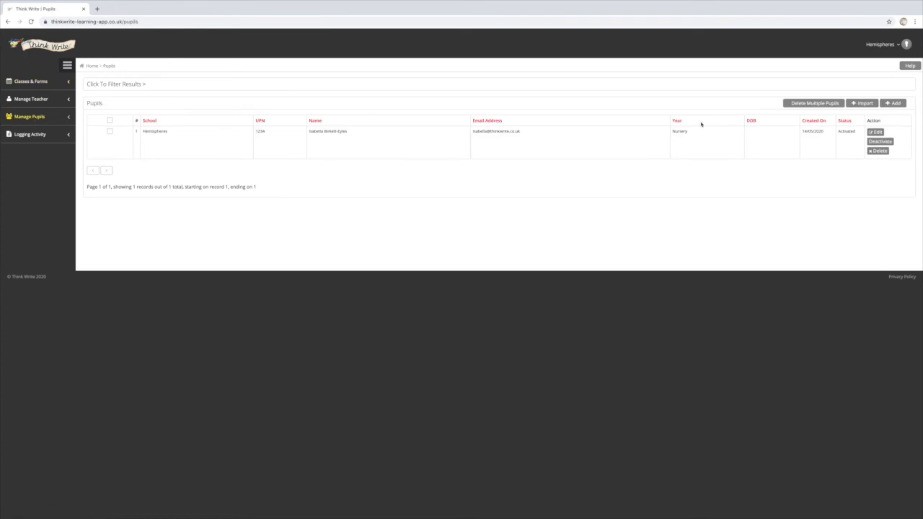
{"action": "left_click", "coordinate": [18, 82]}
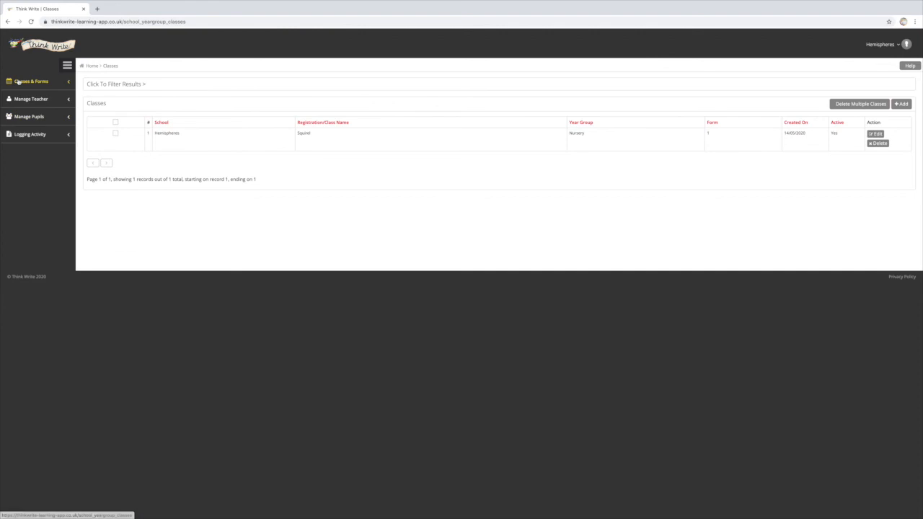
Log out of the school account from the user menu
{"action": "left_click", "coordinate": [882, 44]}
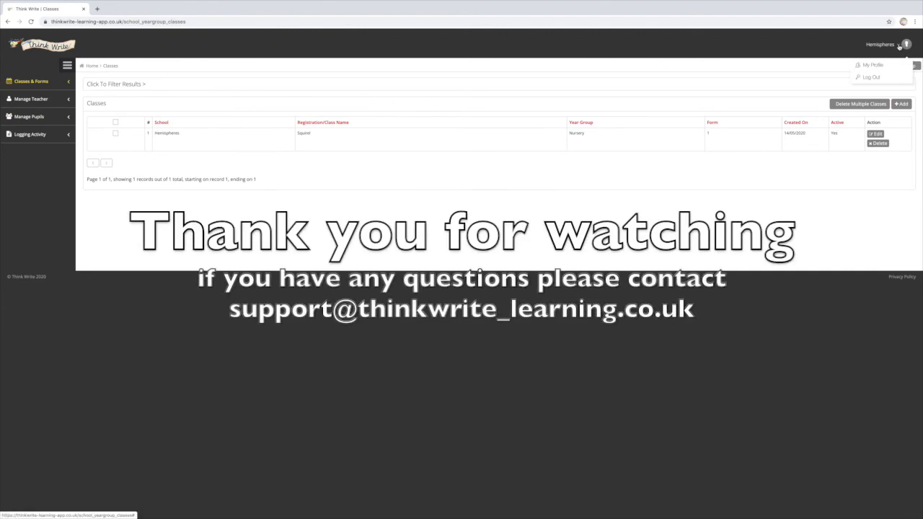
{"action": "left_click", "coordinate": [898, 45]}
{"action": "left_click", "coordinate": [870, 80]}
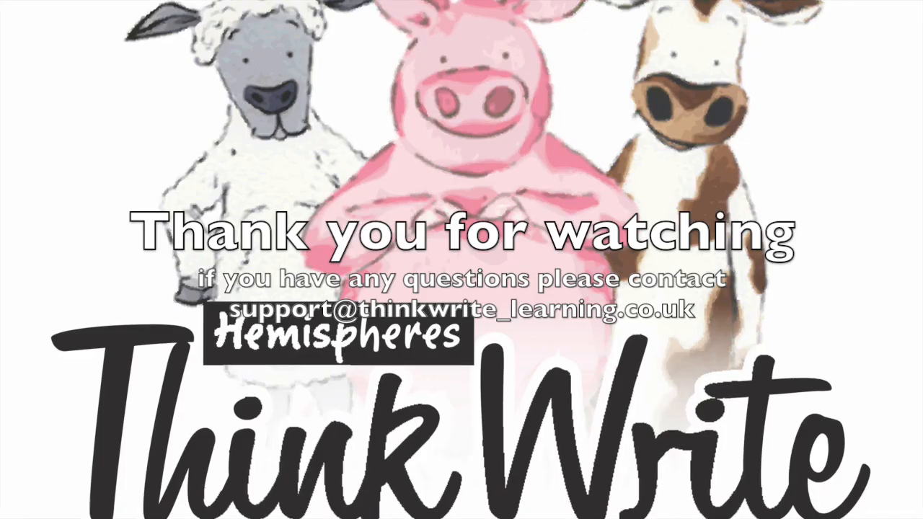